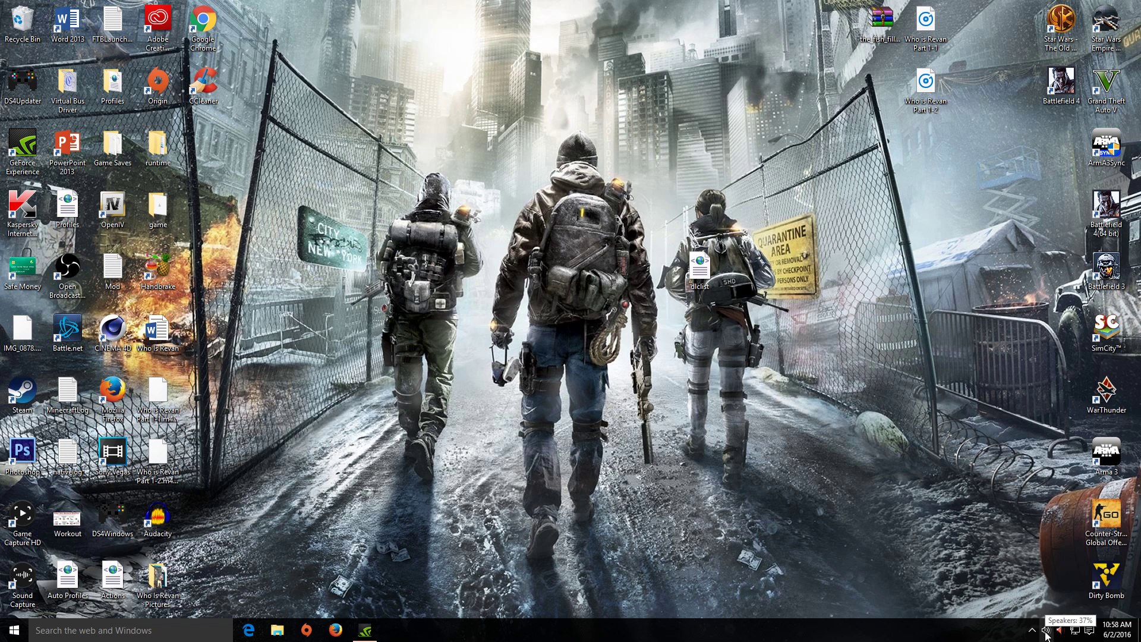
Step: Open Recording devices from the speaker tray icon's menu
{"action": "right_click", "coordinate": [1047, 632]}
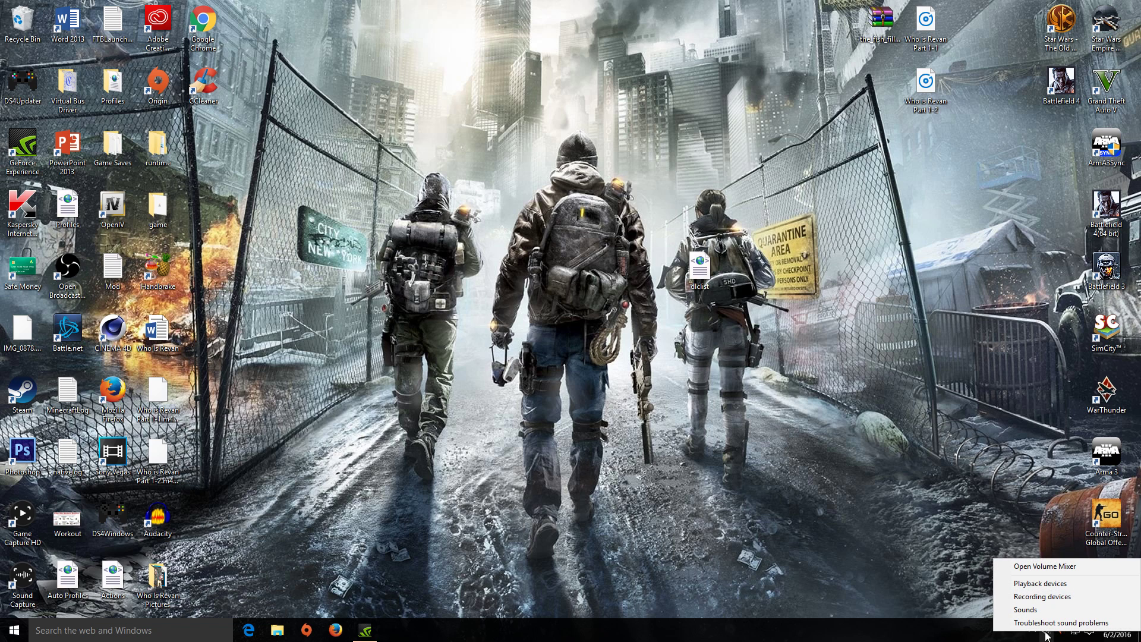
{"action": "left_click", "coordinate": [1052, 599]}
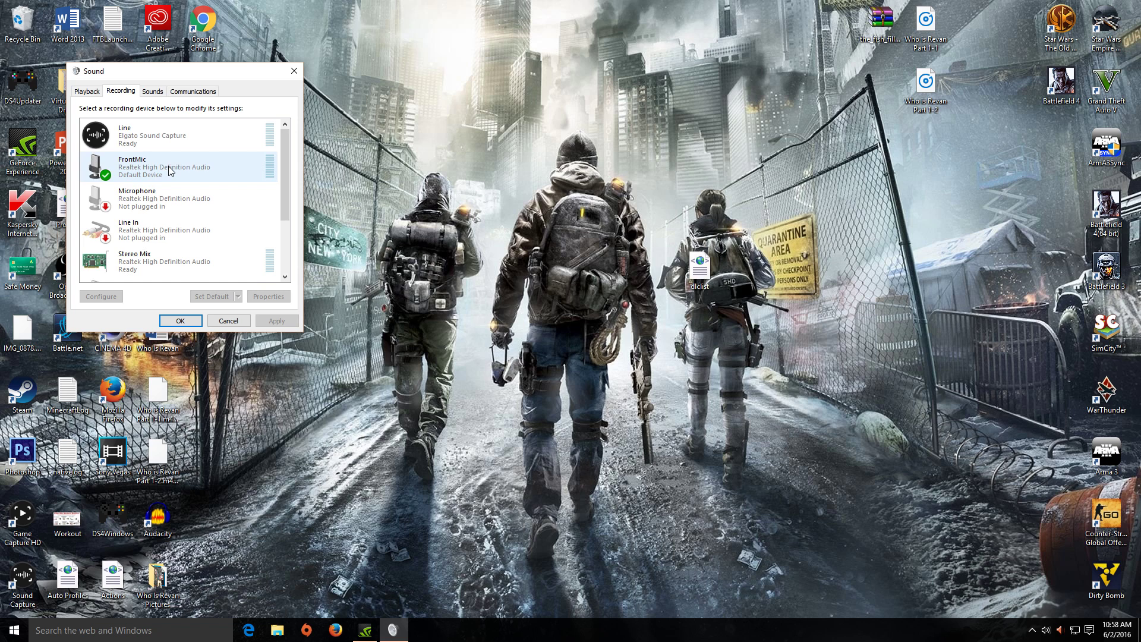
Step: Open the Properties window for the FrontMic recording device
{"action": "right_click", "coordinate": [158, 165]}
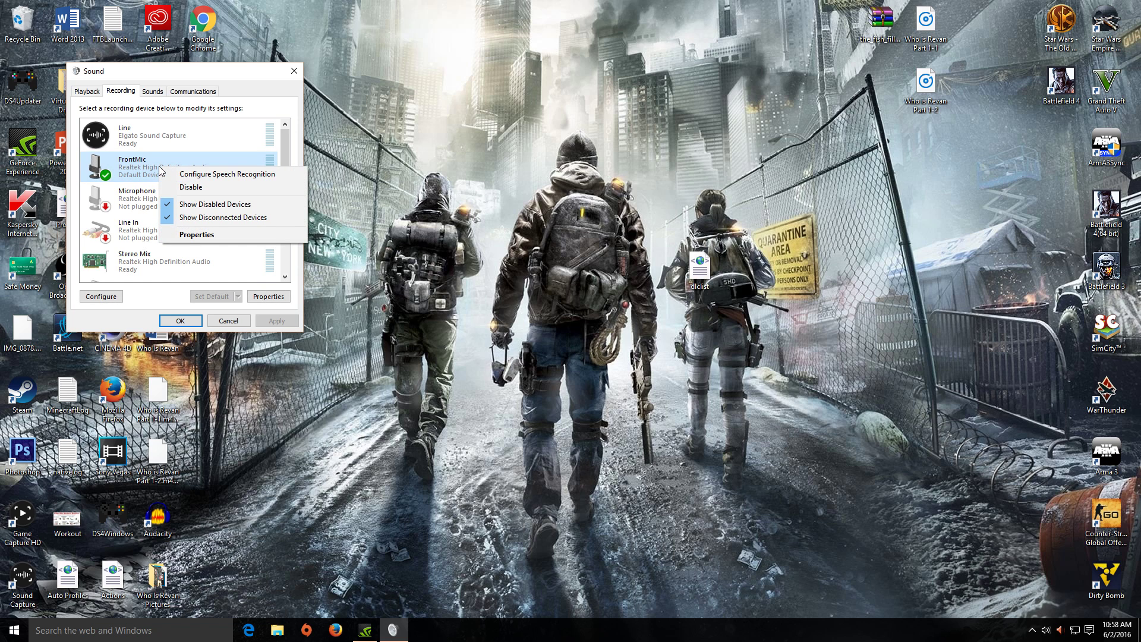
{"action": "left_click", "coordinate": [207, 235]}
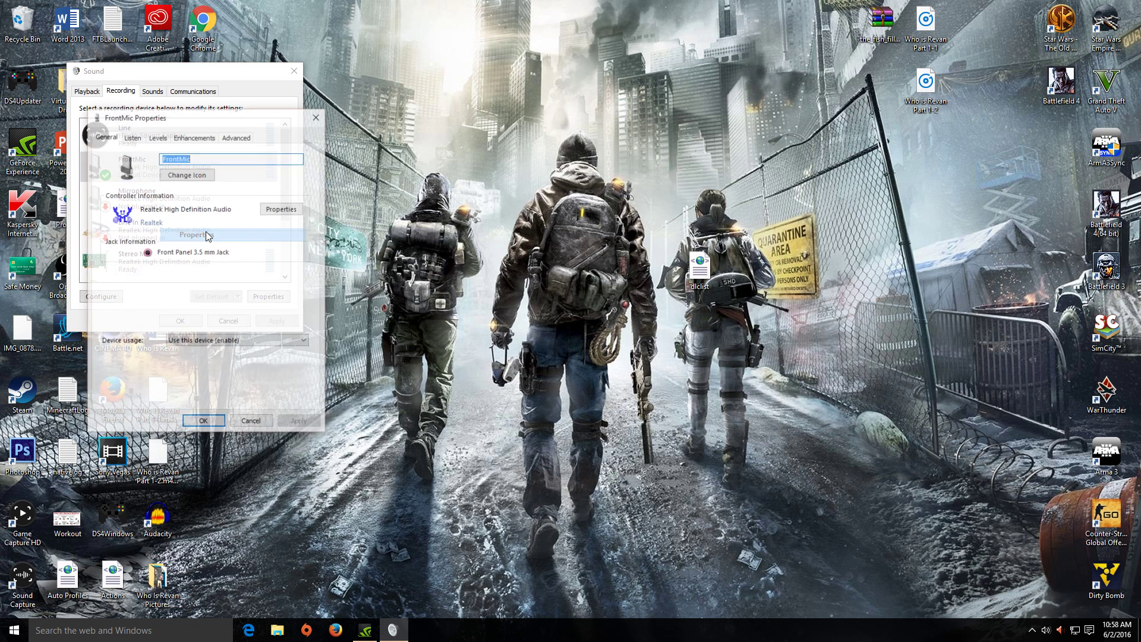
Step: Keep Noise Suppression enabled on FrontMic's Enhancements and confirm with OK
{"action": "left_click", "coordinate": [194, 137]}
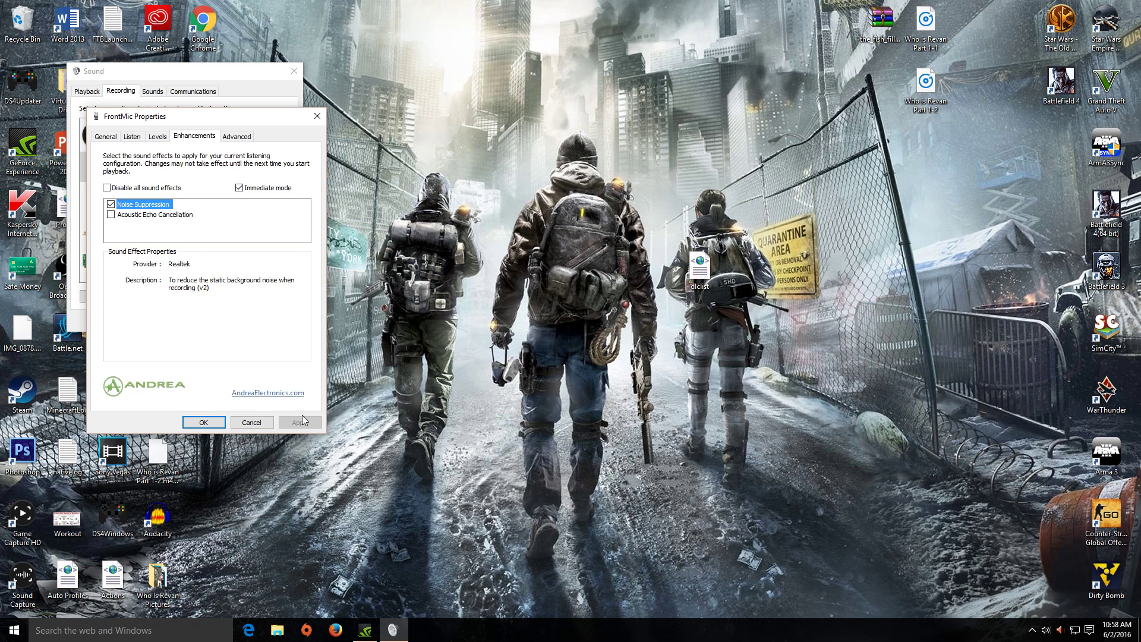
{"action": "left_click", "coordinate": [203, 423]}
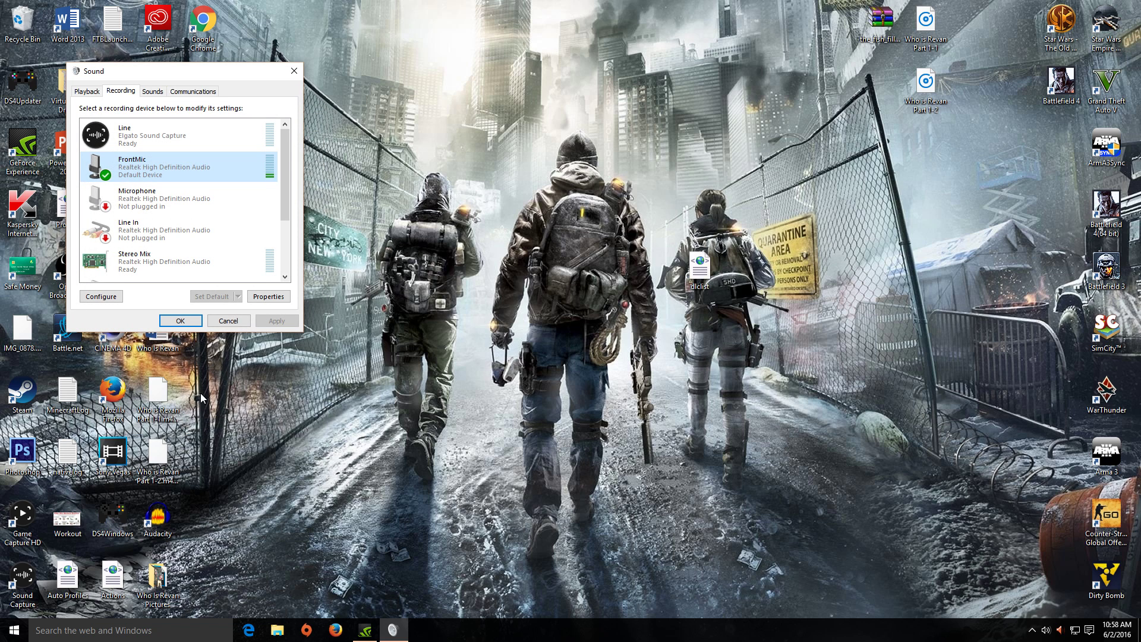
Step: Confirm and close the Sound dialog, returning to the empty desktop
{"action": "left_click", "coordinate": [181, 322]}
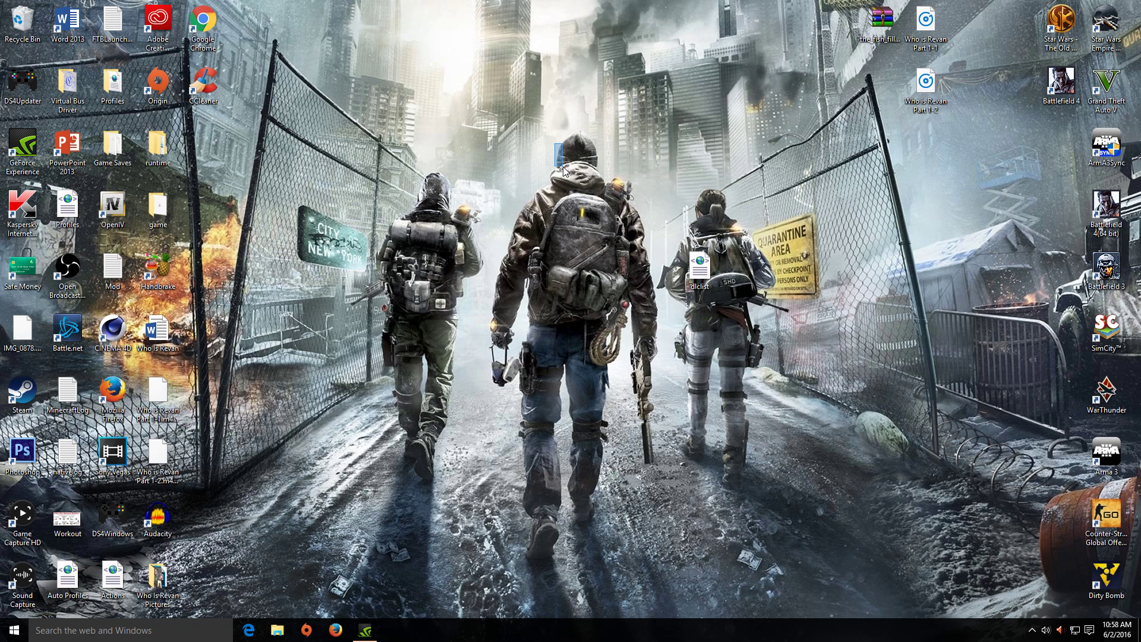
{"action": "mouse_move", "coordinate": [556, 144]}
{"action": "left_mouse_down"}
{"action": "mouse_move", "coordinate": [647, 233]}
{"action": "mouse_move", "coordinate": [680, 214]}
{"action": "left_mouse_up"}
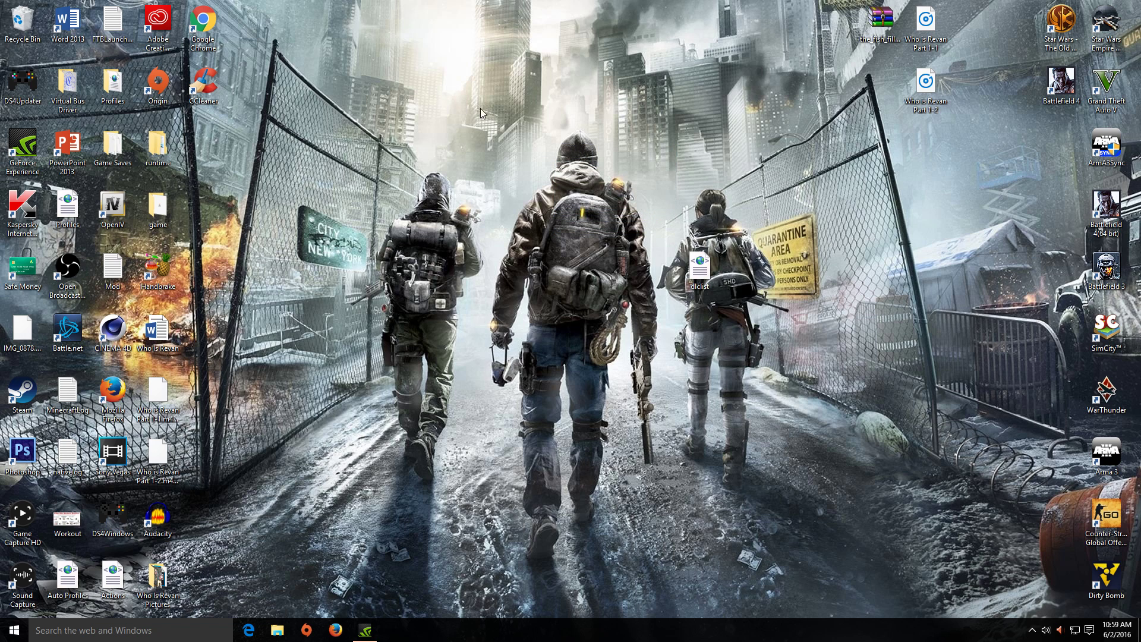